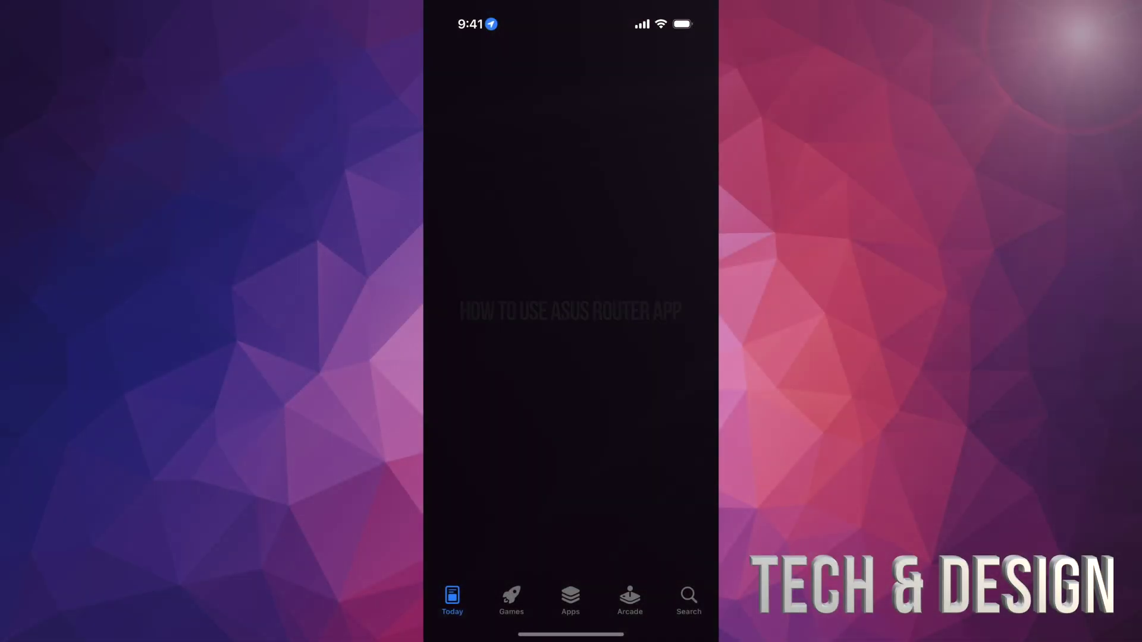
Step: Search the App Store for "Asus router" and reach the ASUS Router app in the results
click(688, 599)
click(547, 102)
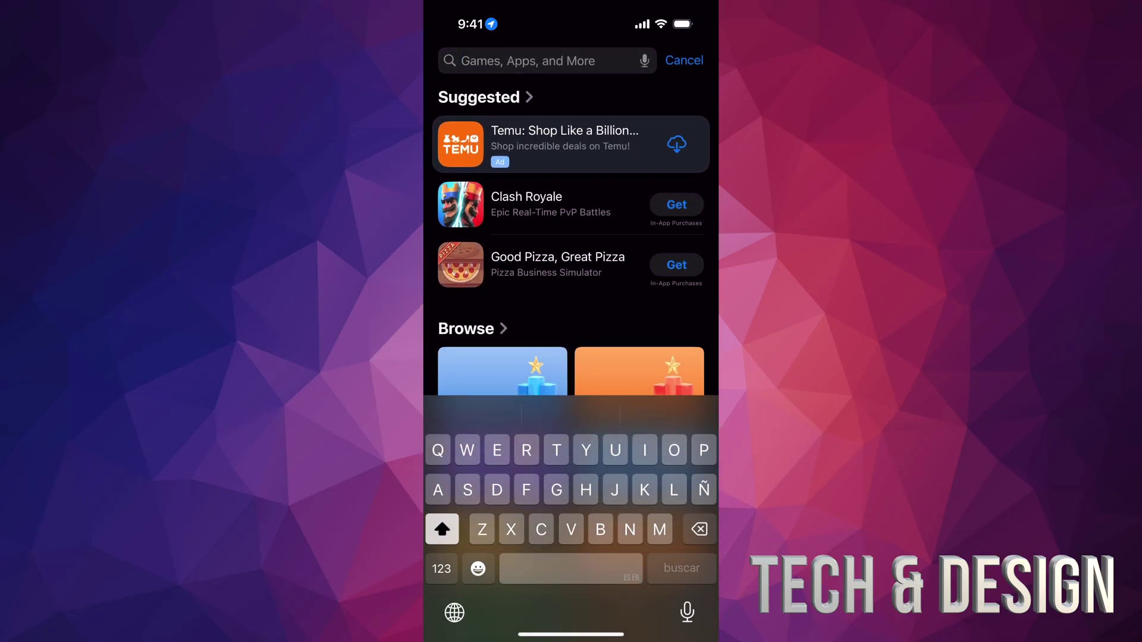
text(Asus router)
key(Return)
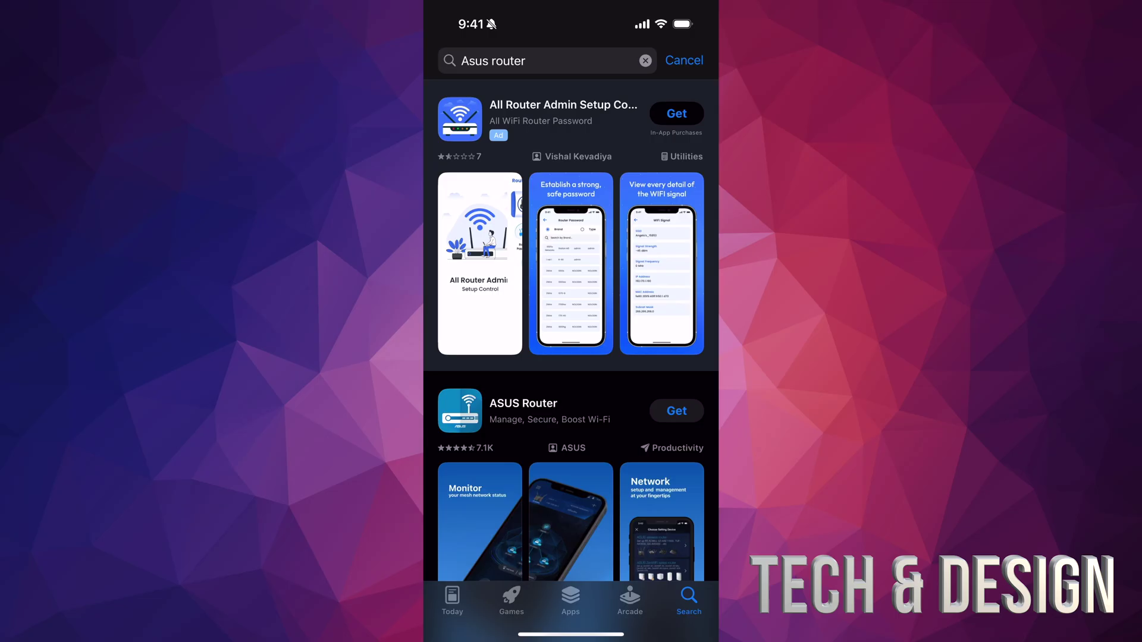
scroll(571, 357, down, 5)
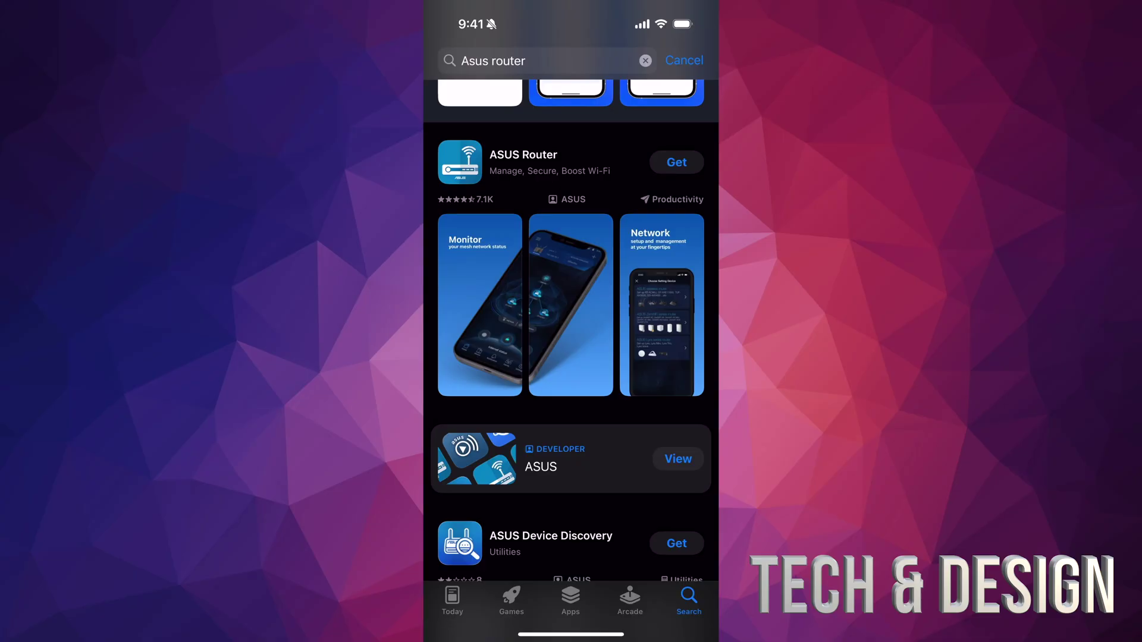
Step: Download the ASUS Router app from its App Store product page
click(522, 160)
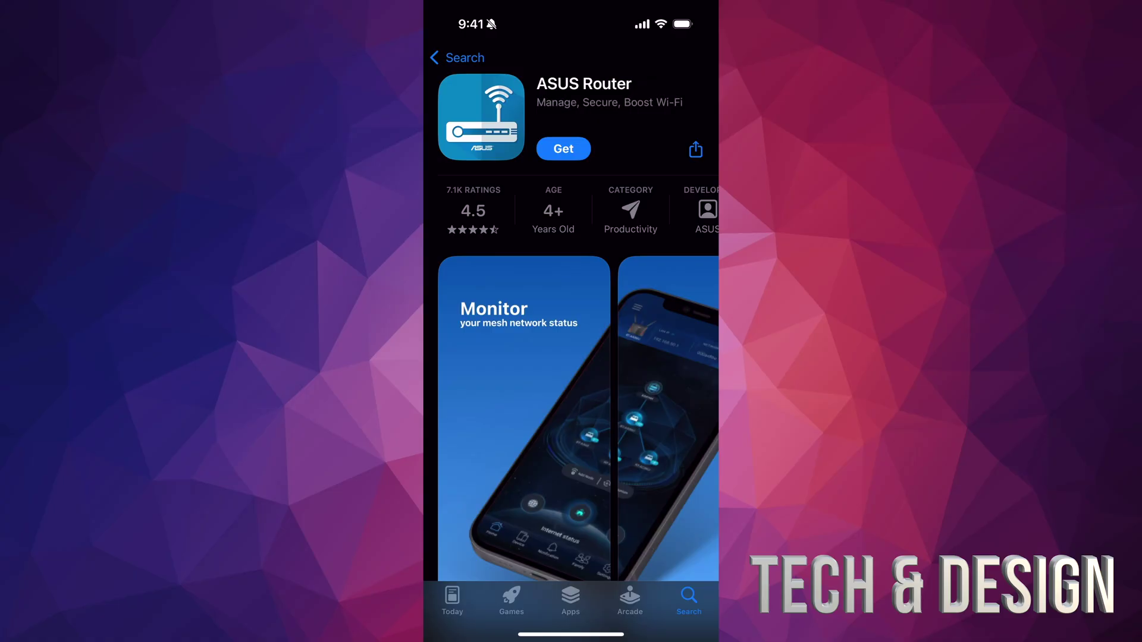
click(563, 149)
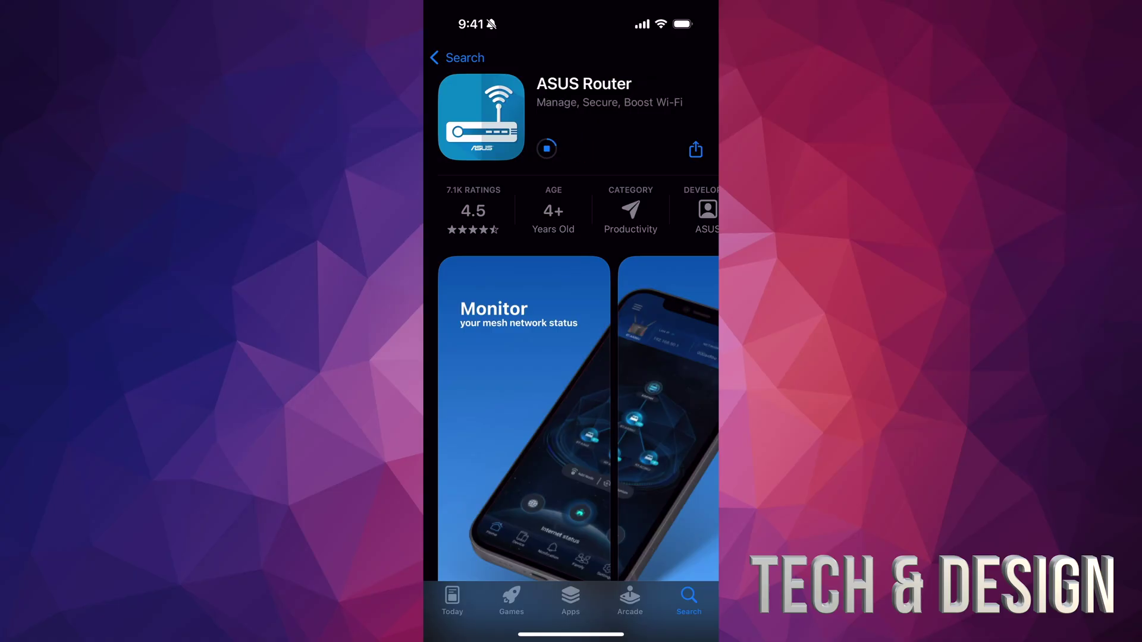
scroll(570, 357, down, 2)
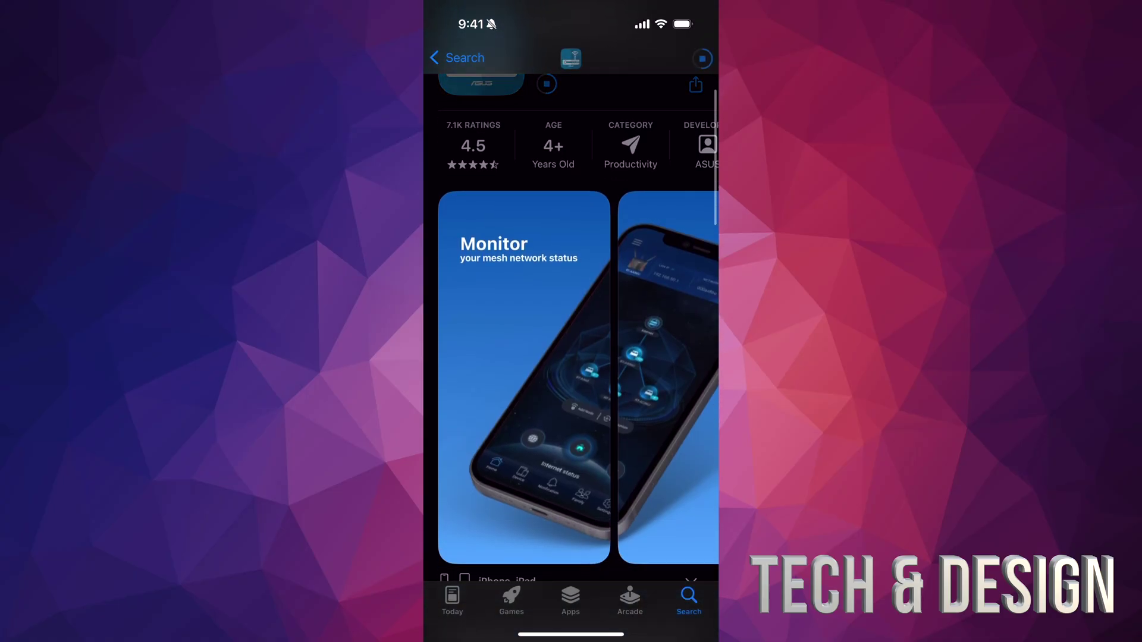
scroll(571, 357, up, 2)
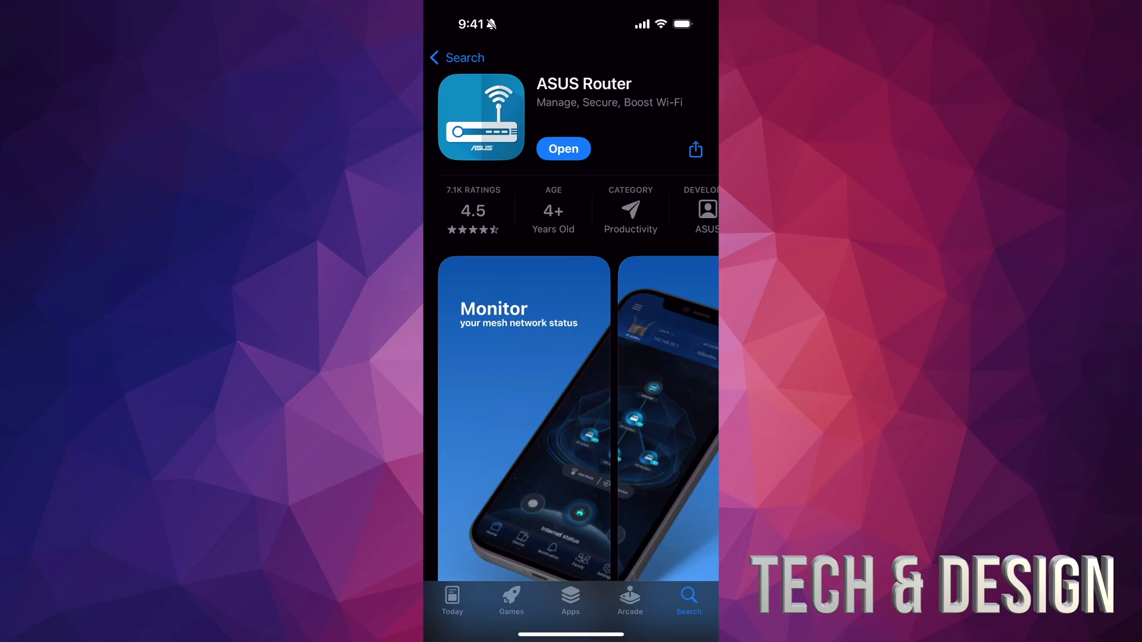
Step: Launch ASUS Router, confirm age over 16, and agree to the EULA and privacy notice
click(563, 148)
scroll(572, 285, down, 10)
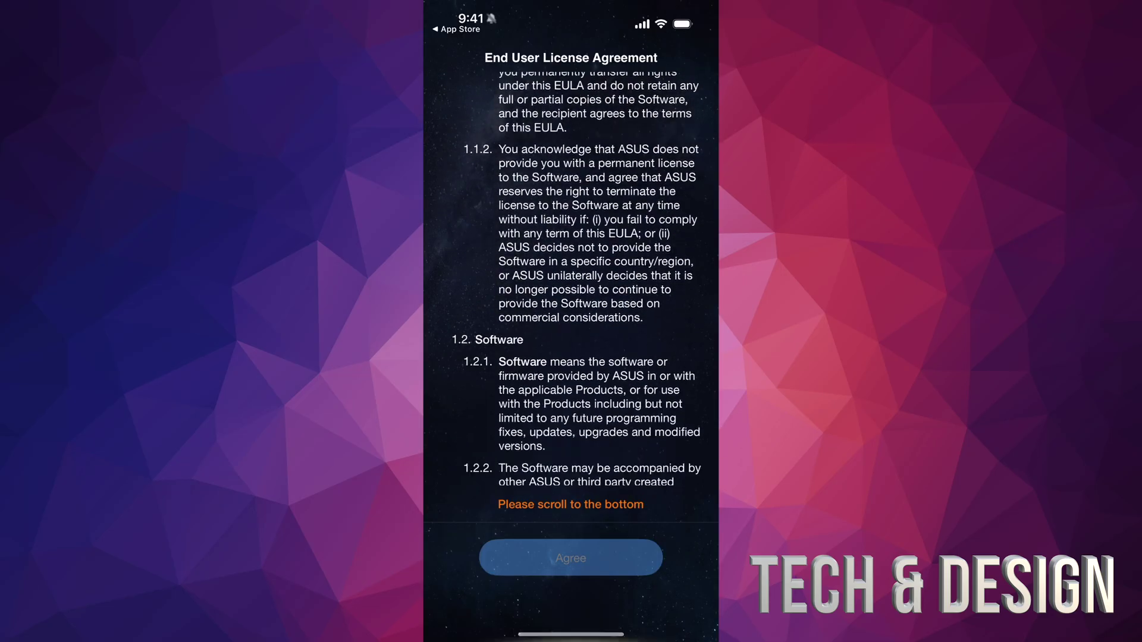
scroll(571, 286, down, 10)
scroll(571, 286, down, 10)
scroll(571, 286, down, 15)
scroll(571, 286, down, 10)
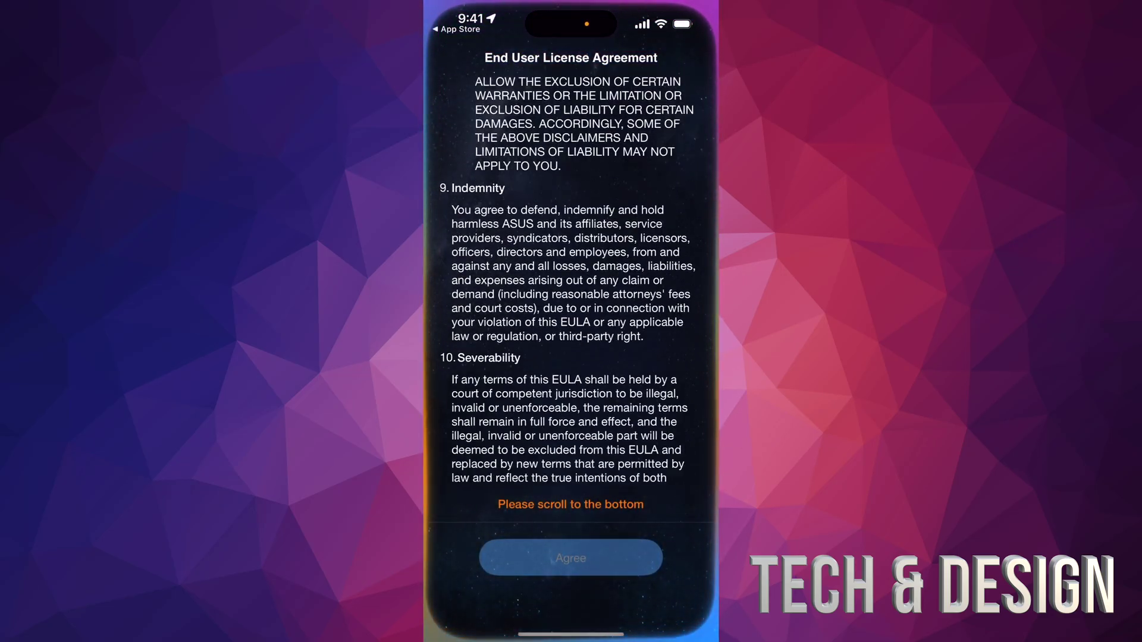
scroll(572, 286, down, 10)
click(479, 504)
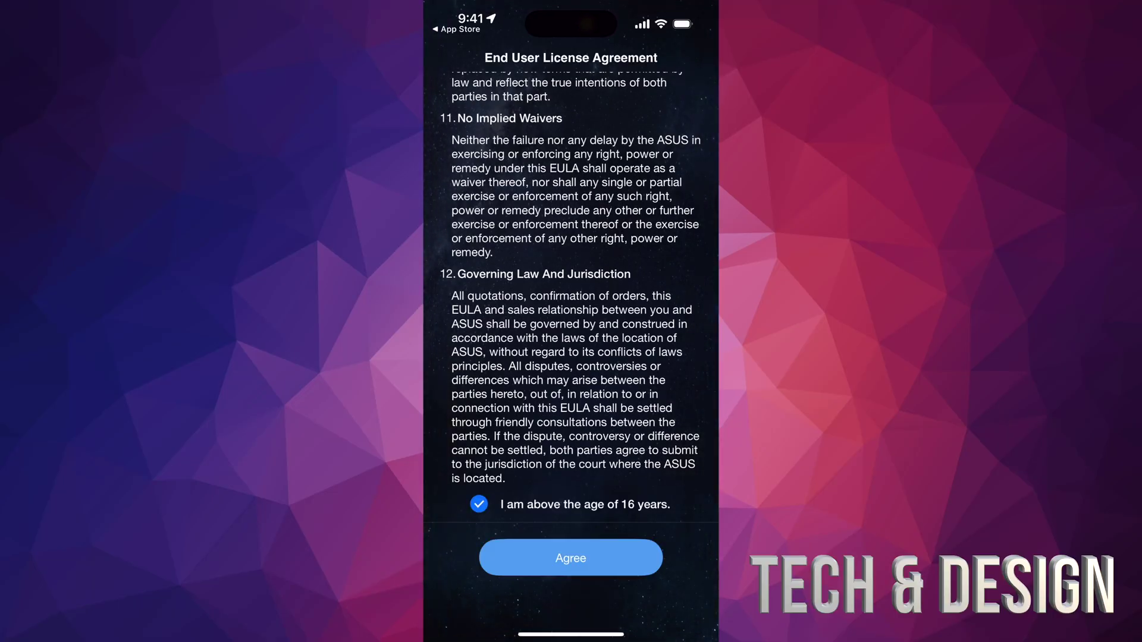
scroll(572, 286, down, 2)
click(571, 558)
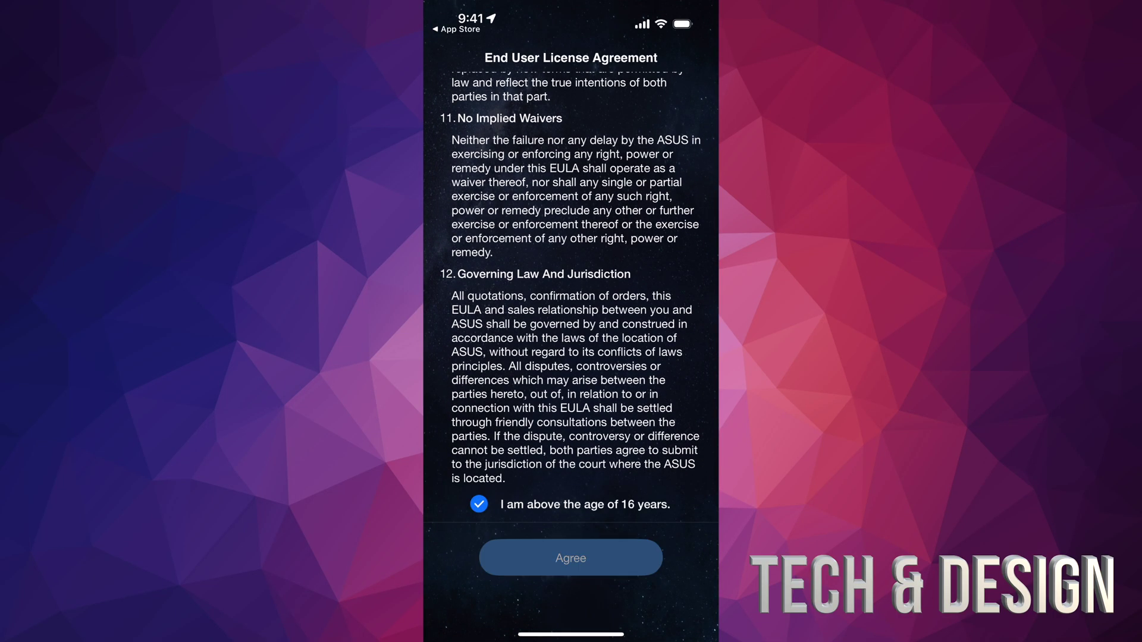
scroll(571, 286, down, 10)
scroll(571, 285, down, 10)
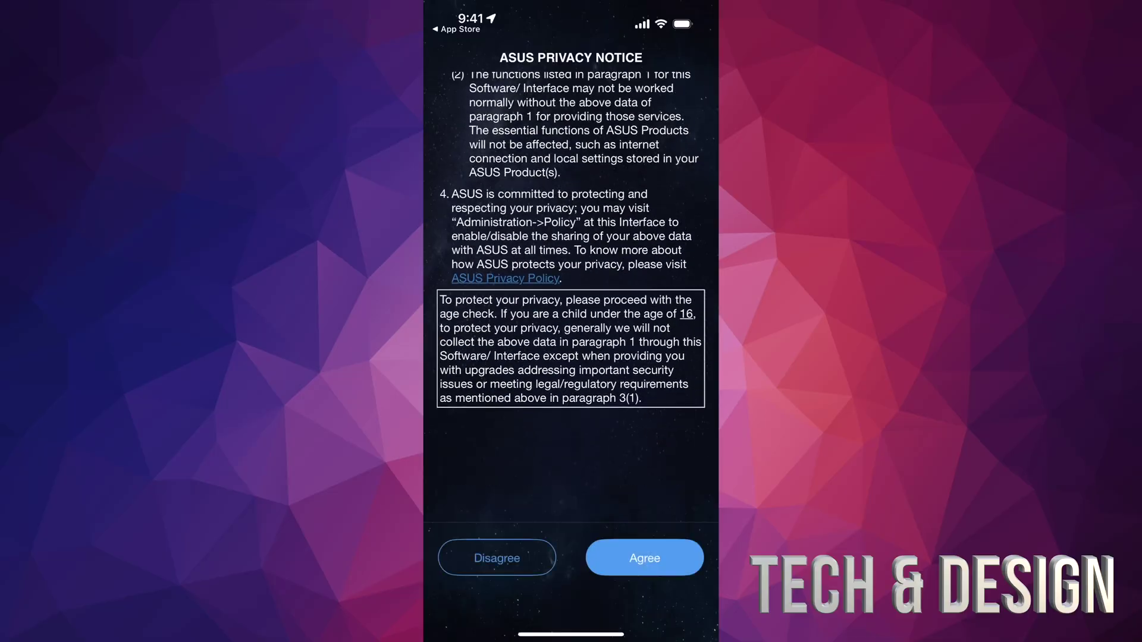
click(644, 557)
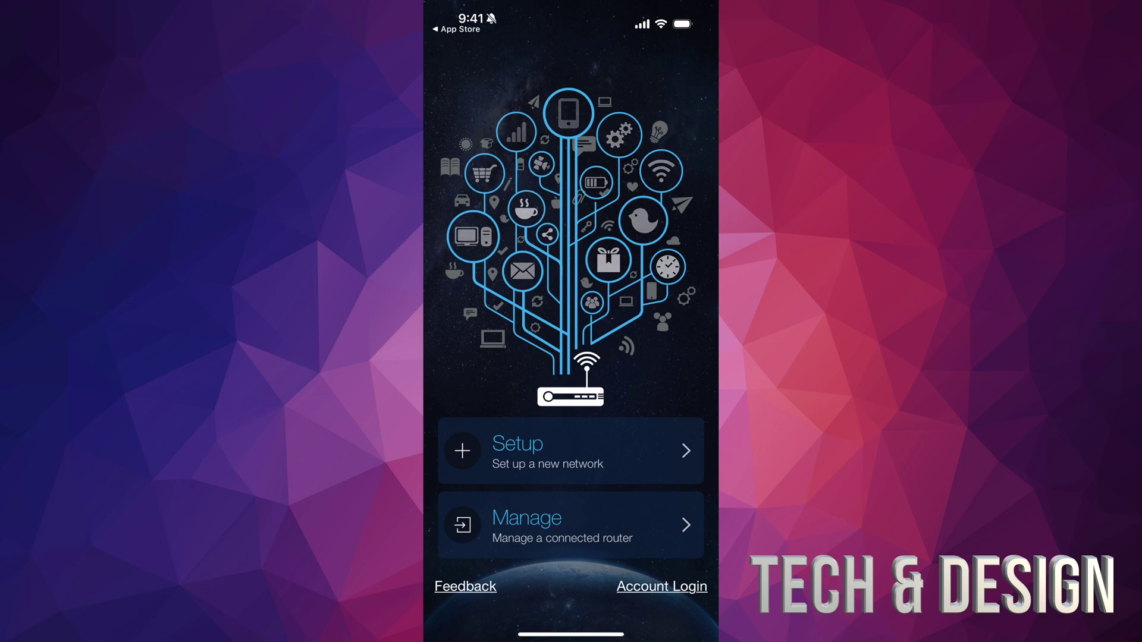
Step: Start setting up a new network from the ASUS Router home screen
click(571, 450)
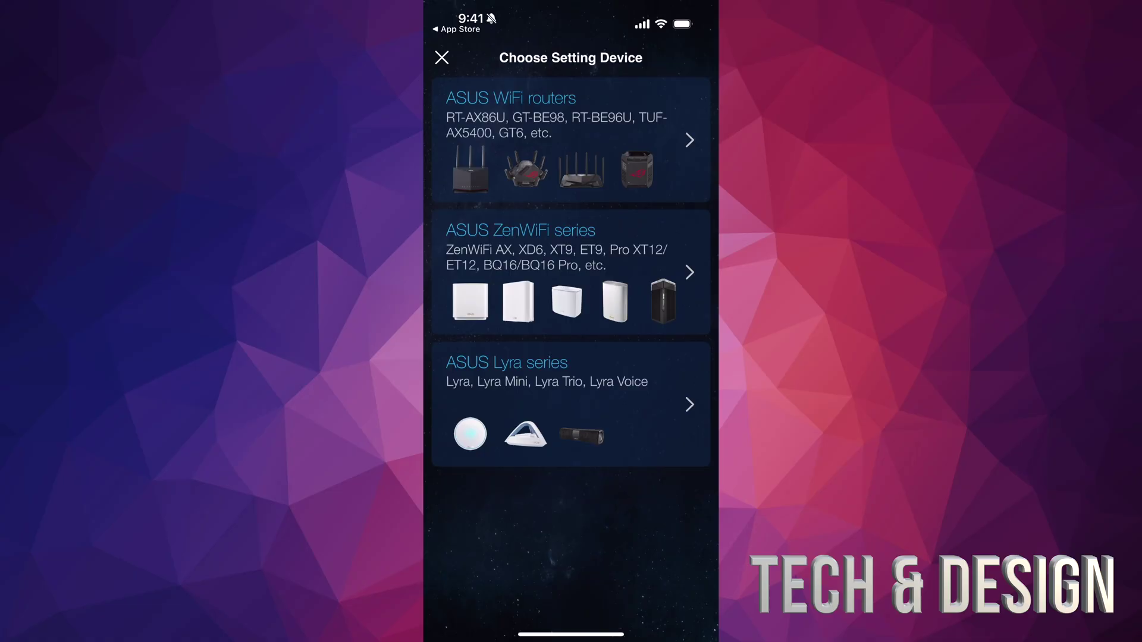
Step: Choose ASUS WiFi routers, allow camera access and scan the RT-AX82U's QR code
click(571, 138)
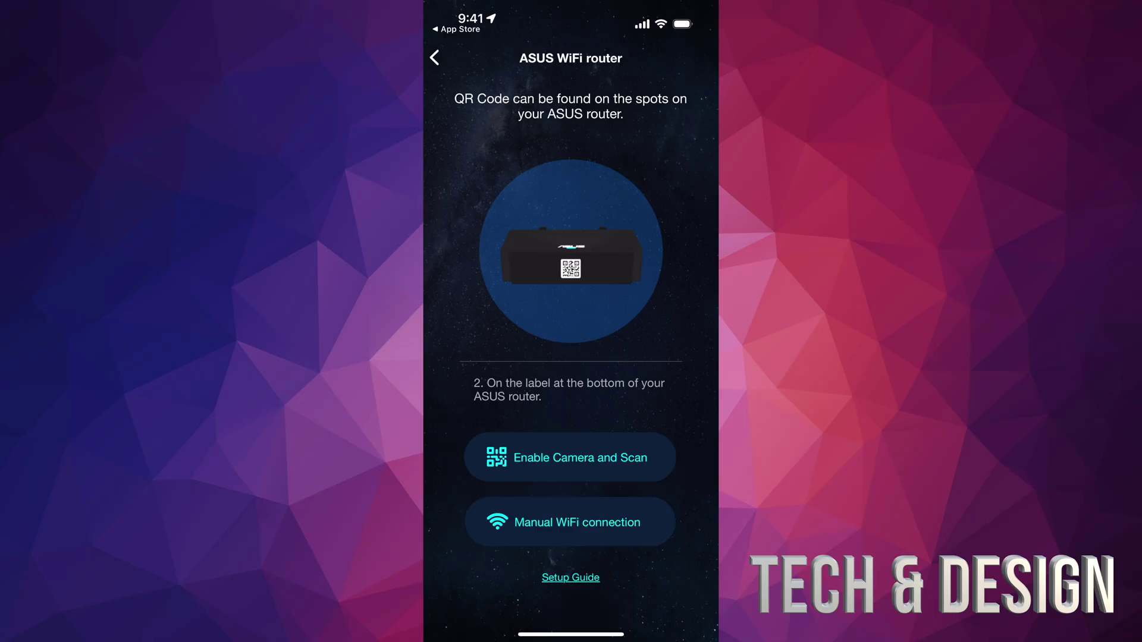
click(570, 457)
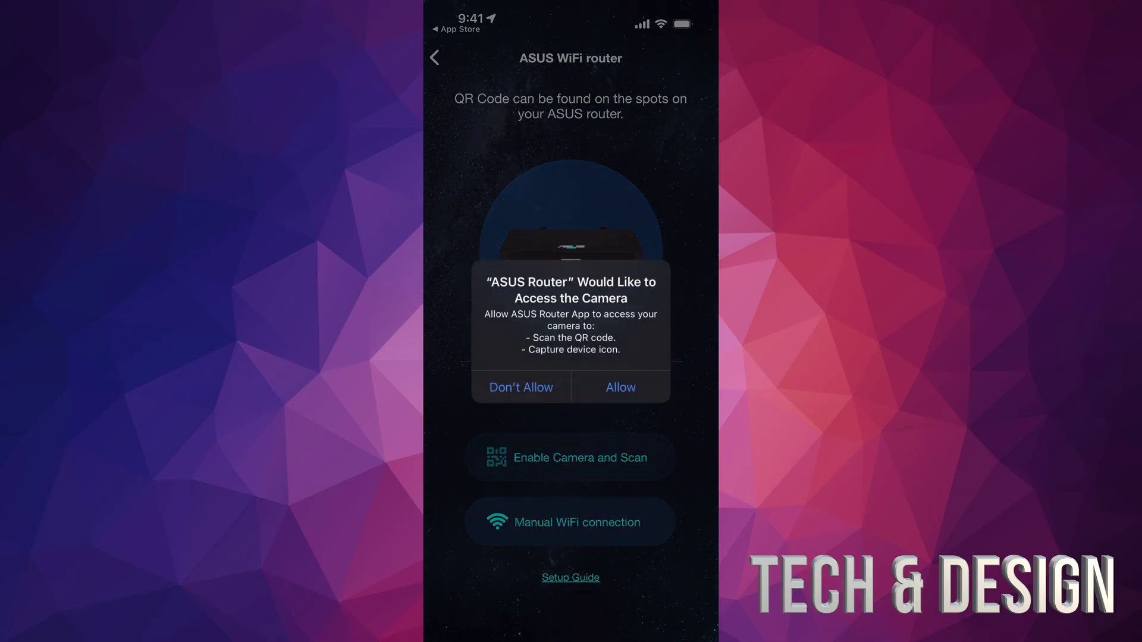
click(621, 387)
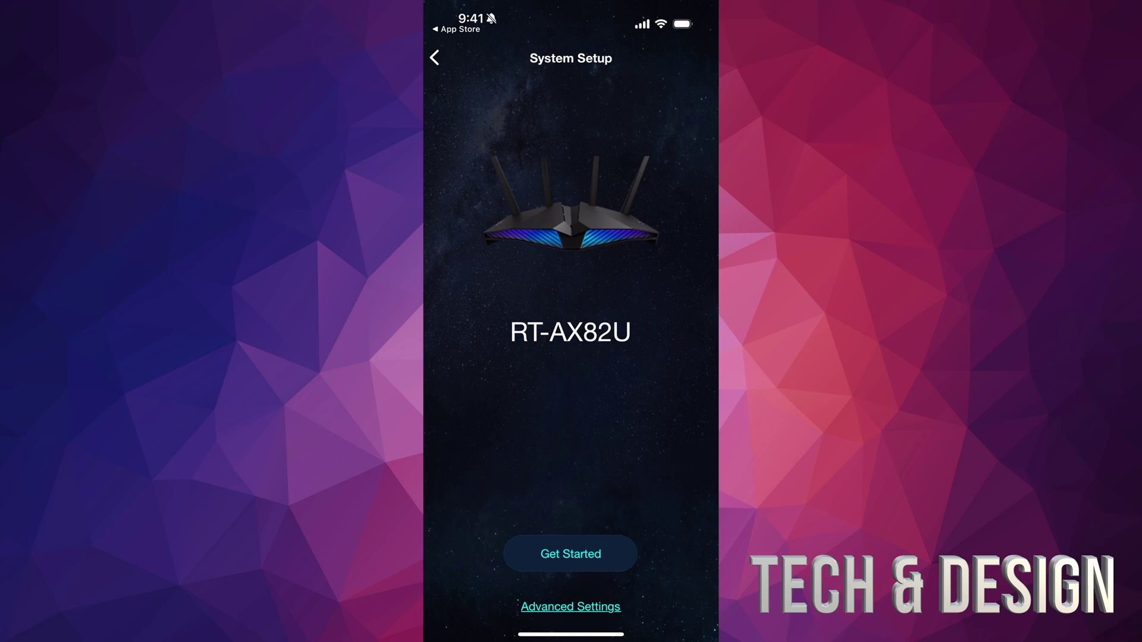
Step: Get started with the RT-AX82U system setup and wait for internet detection
click(569, 554)
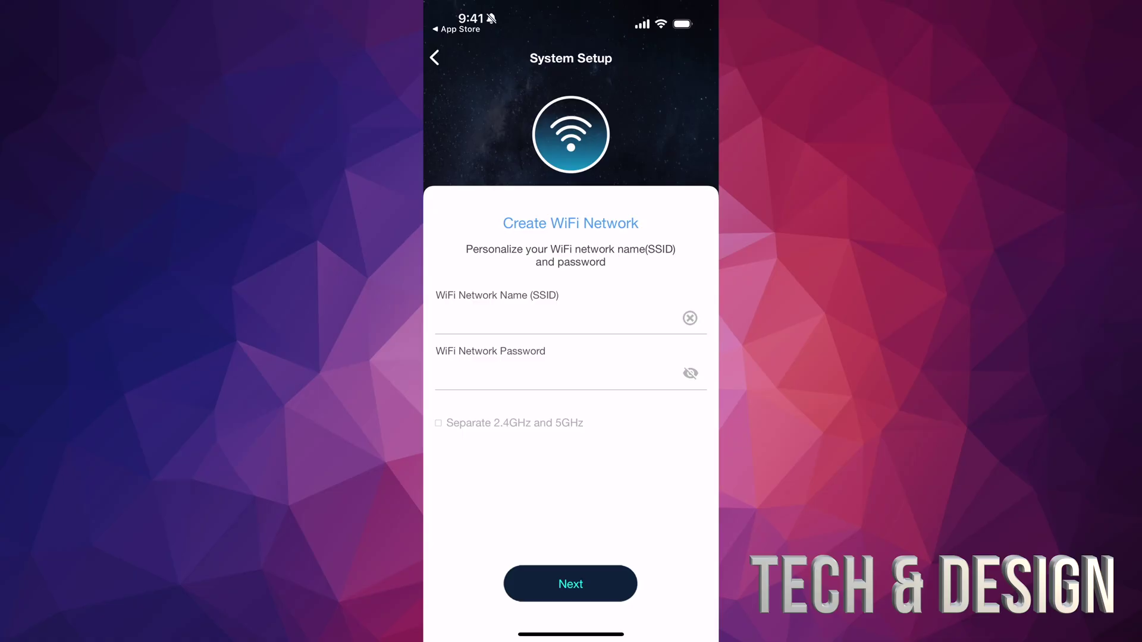
text(t)
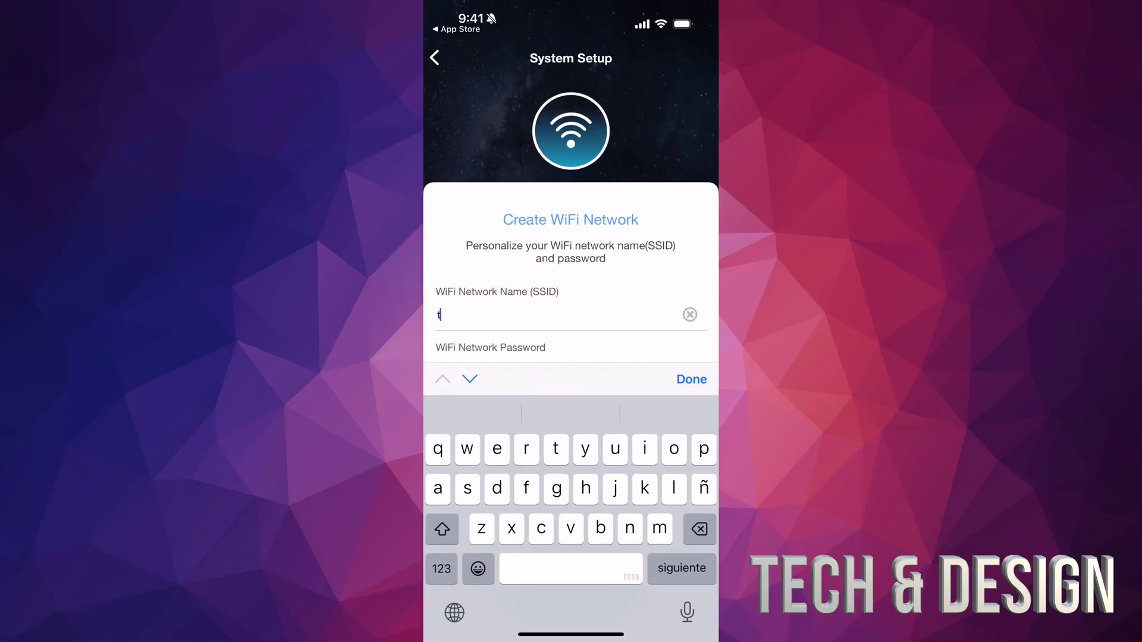
text(ech)
Step: Enter 'Tech & Design VR' as the WiFi network name and finish the entry
key(BackSpace)
text(Tech & Design VR)
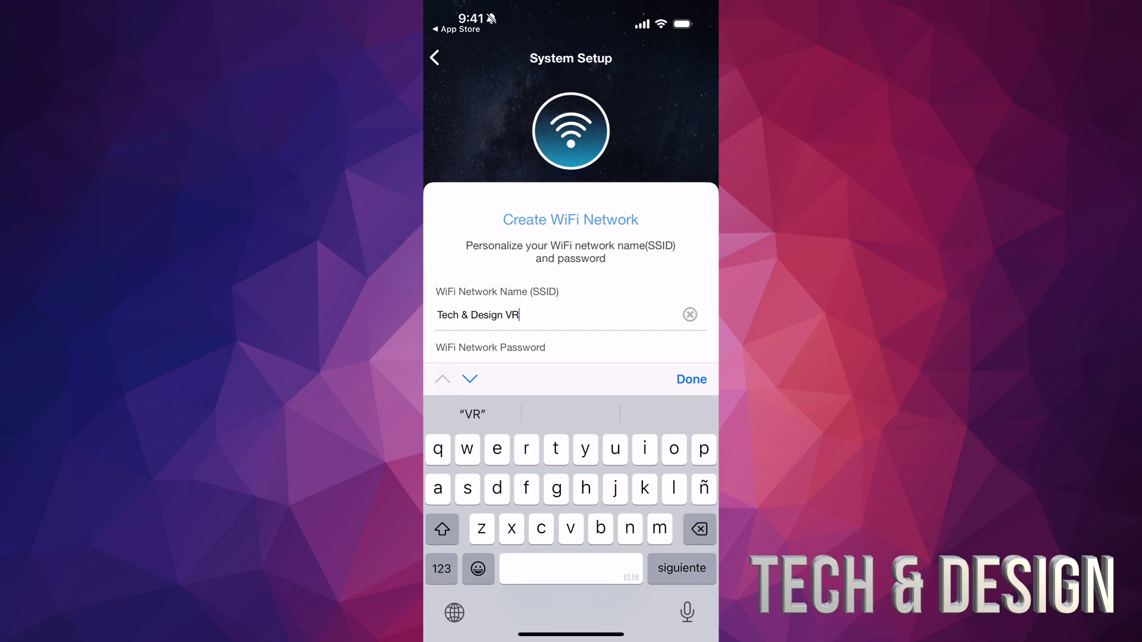
click(692, 380)
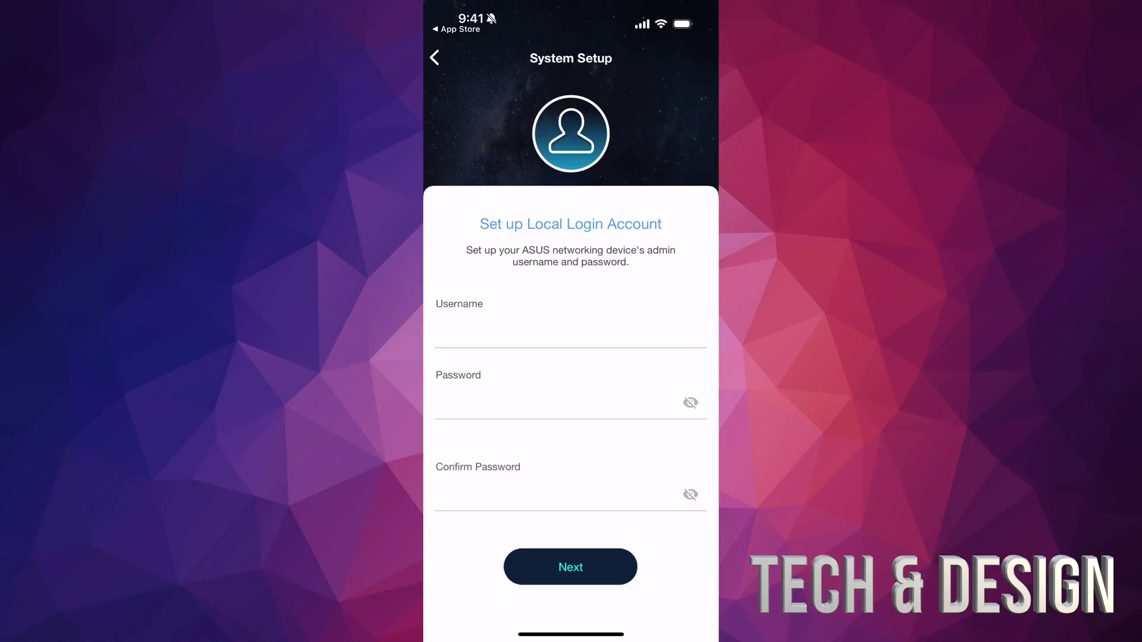
text(TechandDesign)
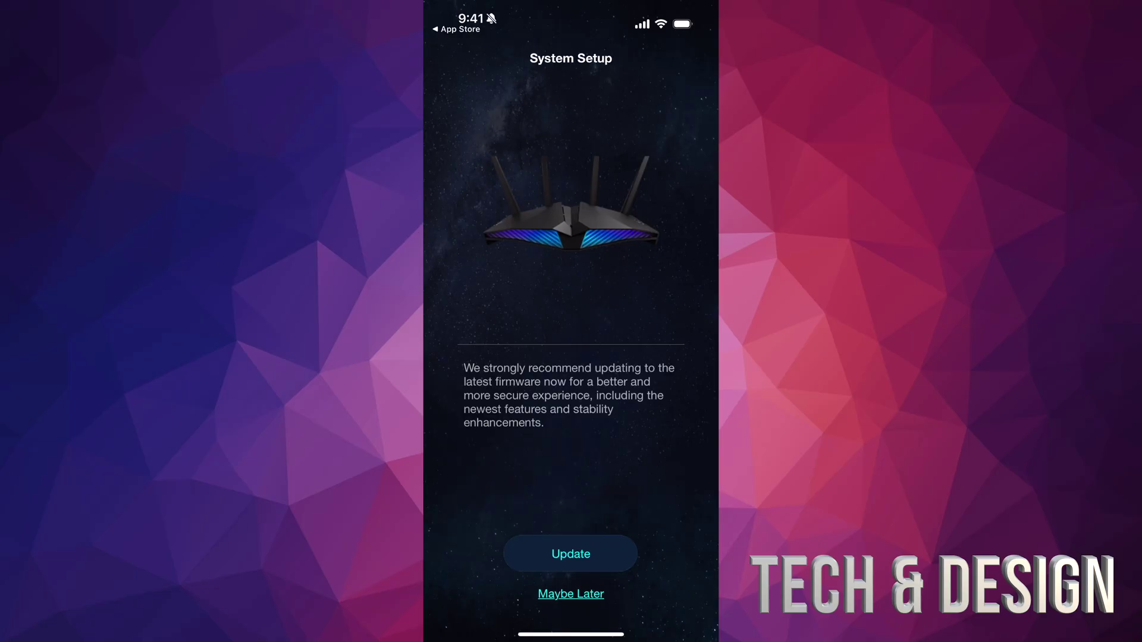
Step: Update the RT-AX82U to the latest recommended firmware
click(570, 553)
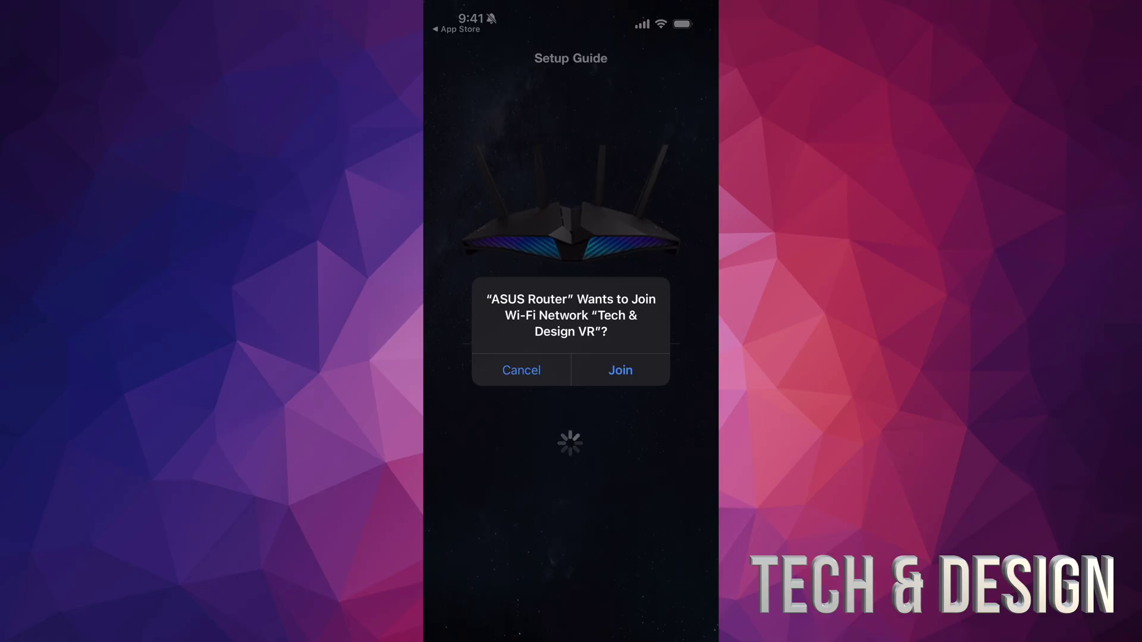
Step: Join the phone to the new Tech & Design VR WiFi network
click(620, 369)
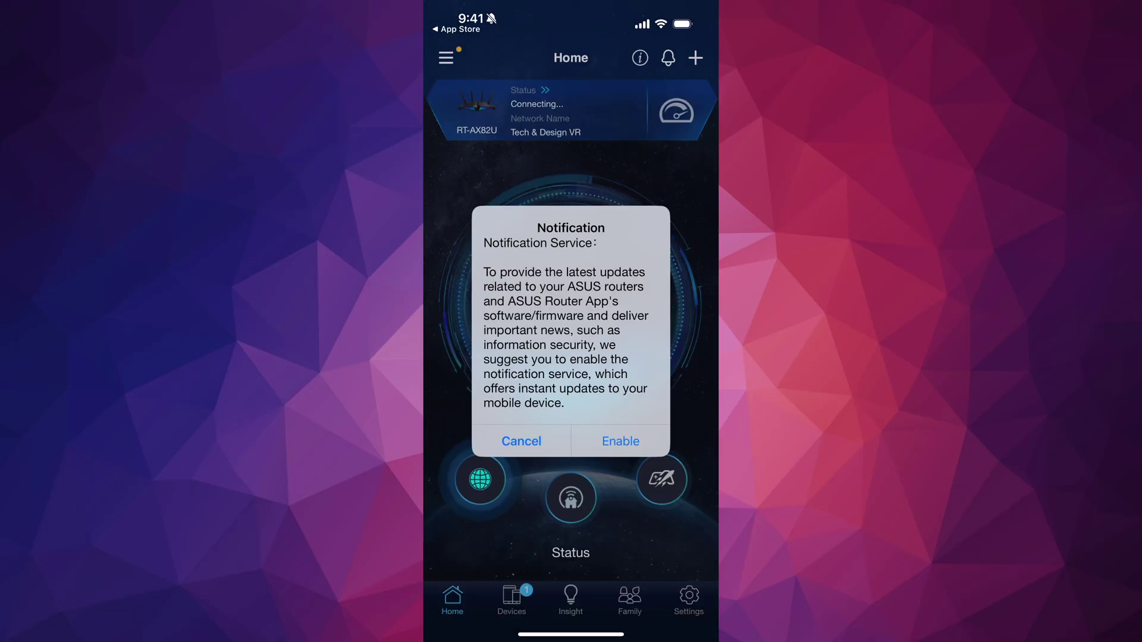
Step: Enable the notification service and remote connection management
click(620, 441)
click(619, 378)
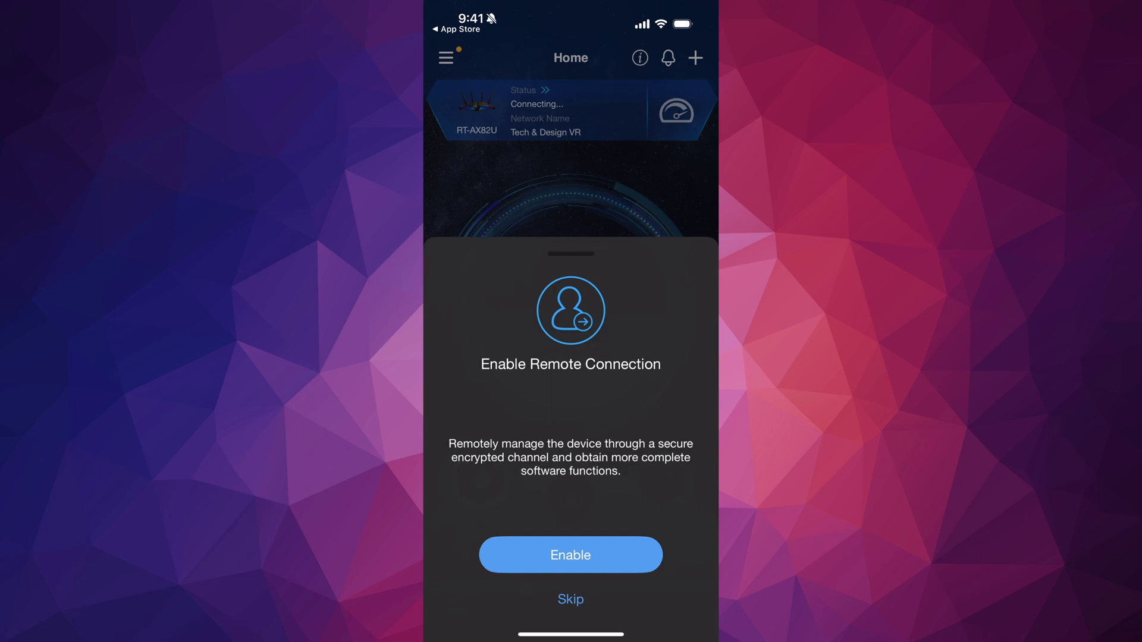
click(570, 555)
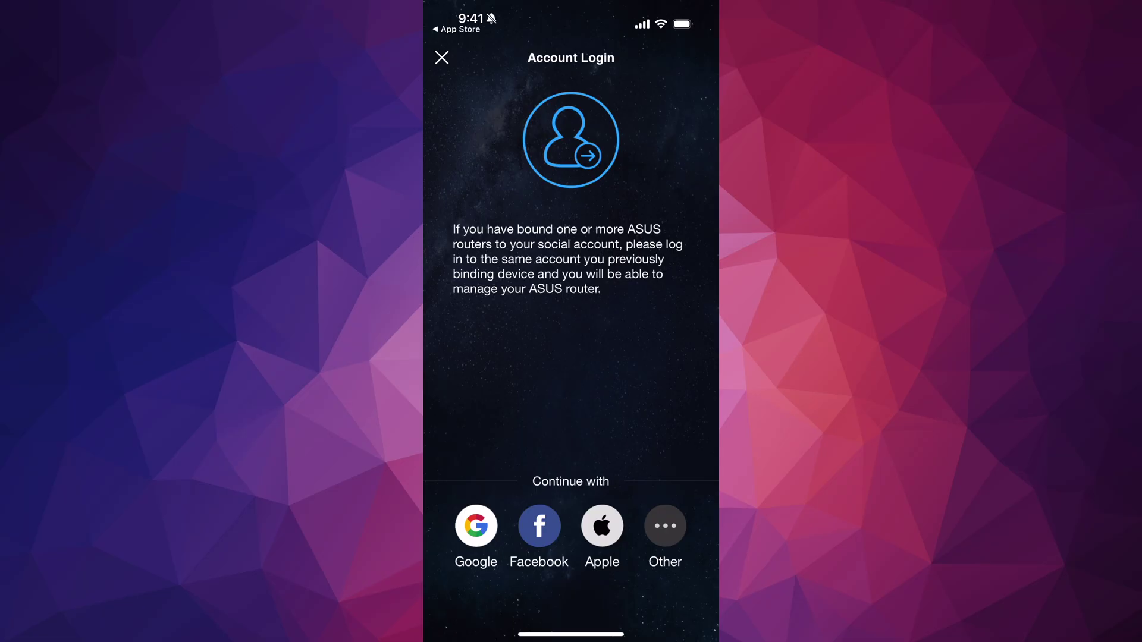
Step: View the other account sign-in options, then leave Account Login for the Home dashboard
click(665, 525)
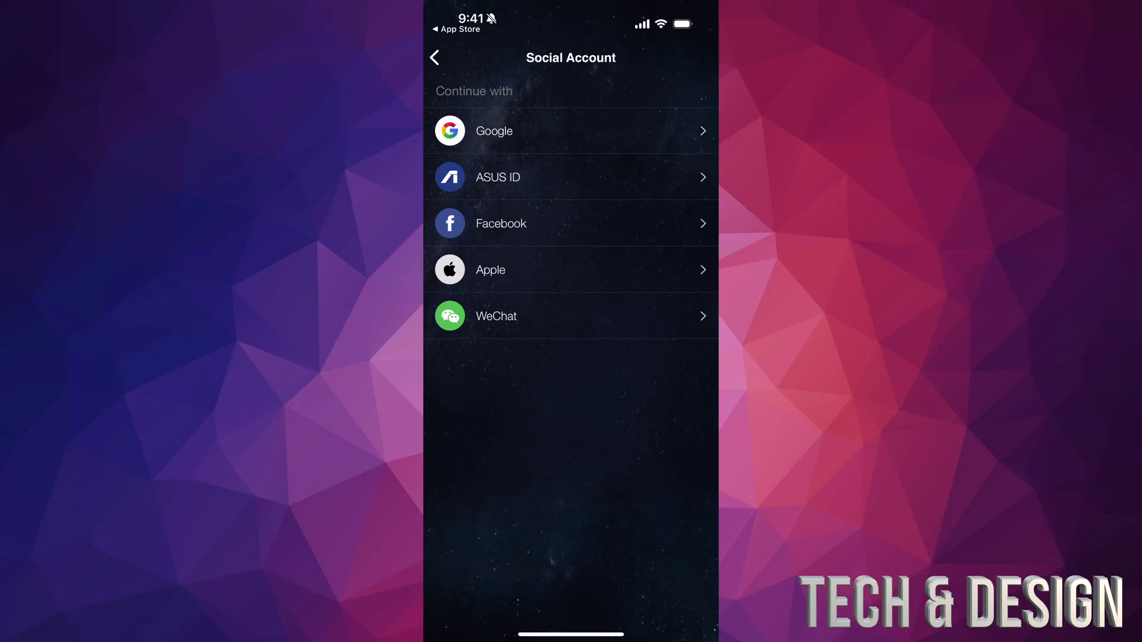
click(434, 57)
click(442, 57)
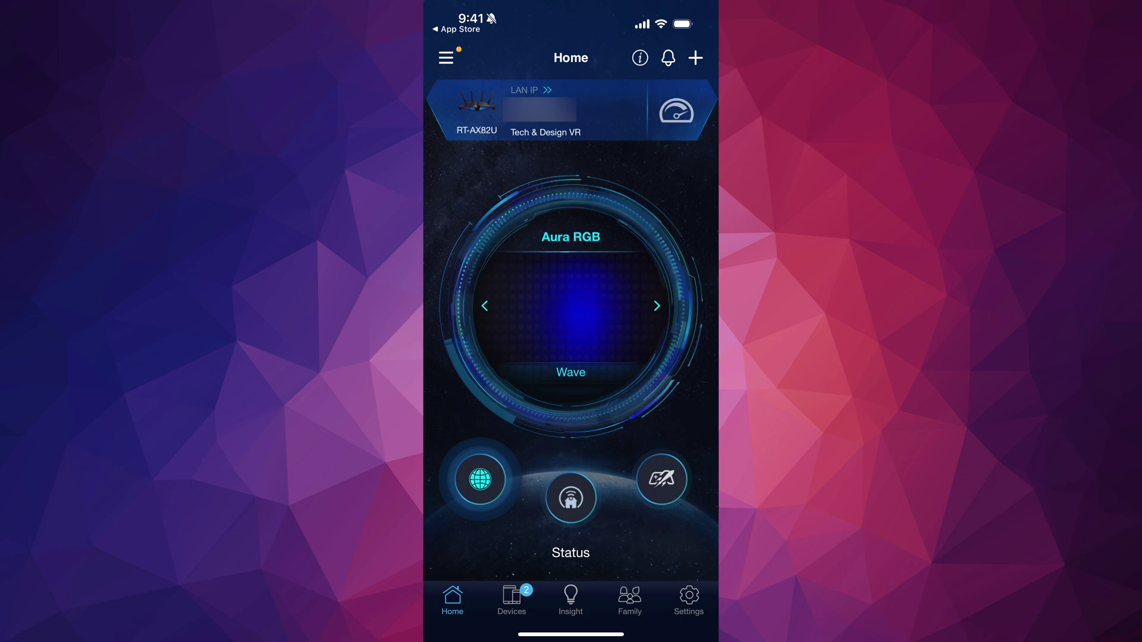
click(688, 599)
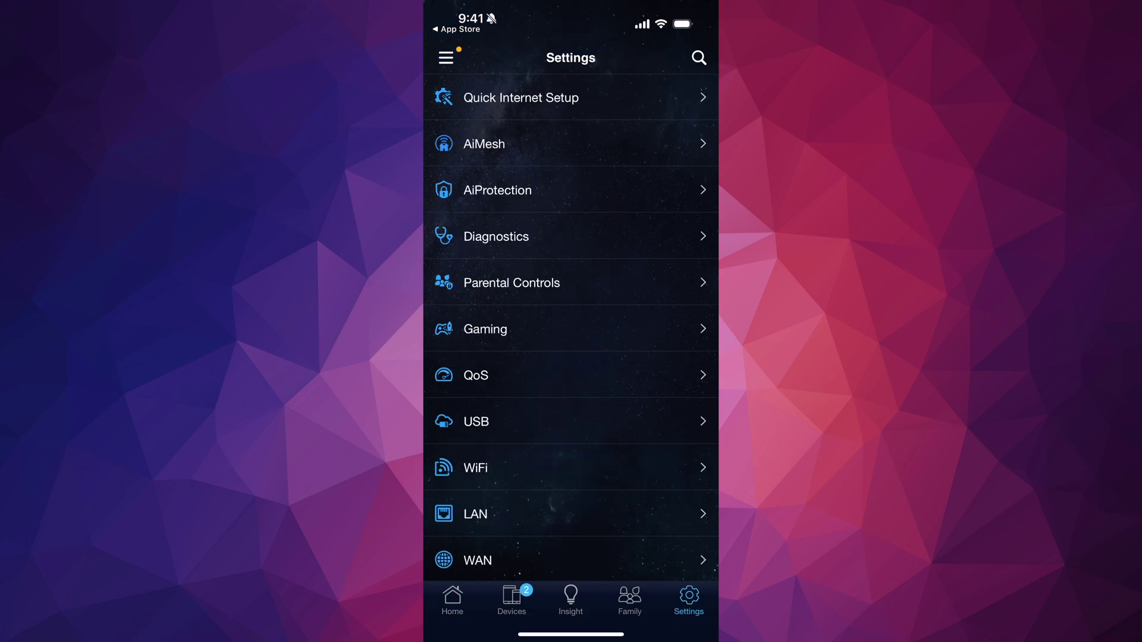
scroll(572, 330, down, 5)
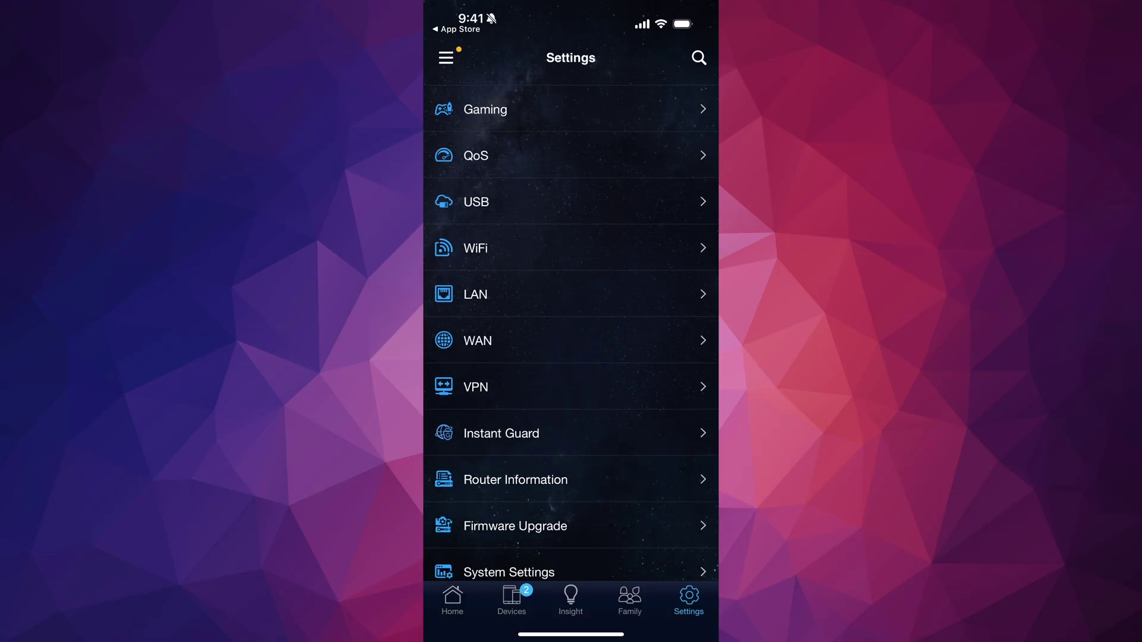
scroll(571, 330, down, 3)
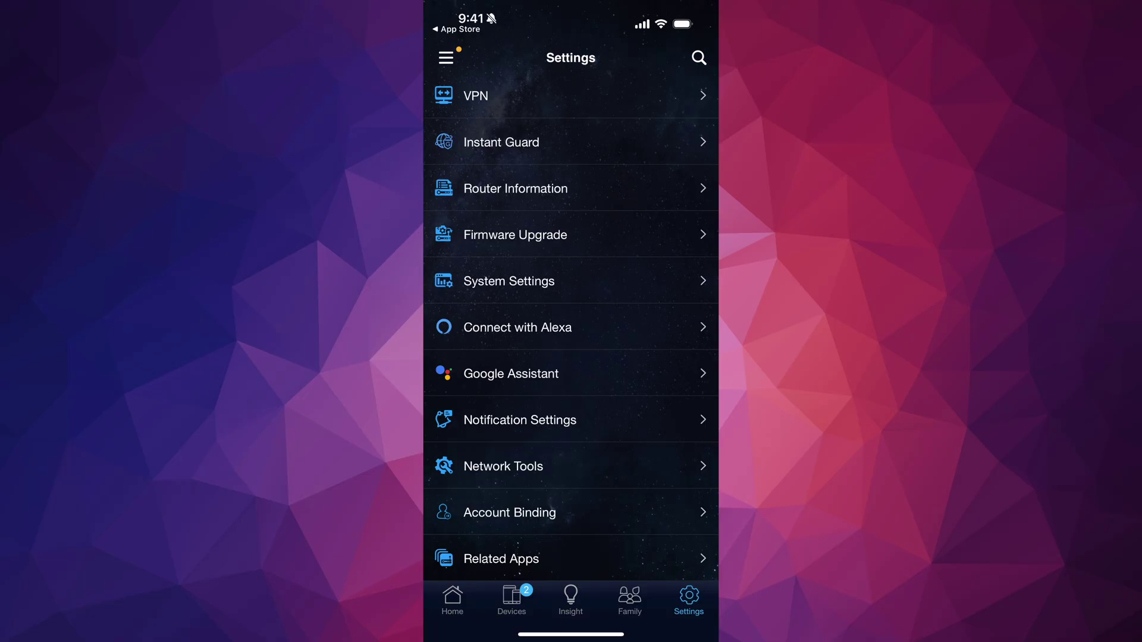
scroll(571, 330, up, 7)
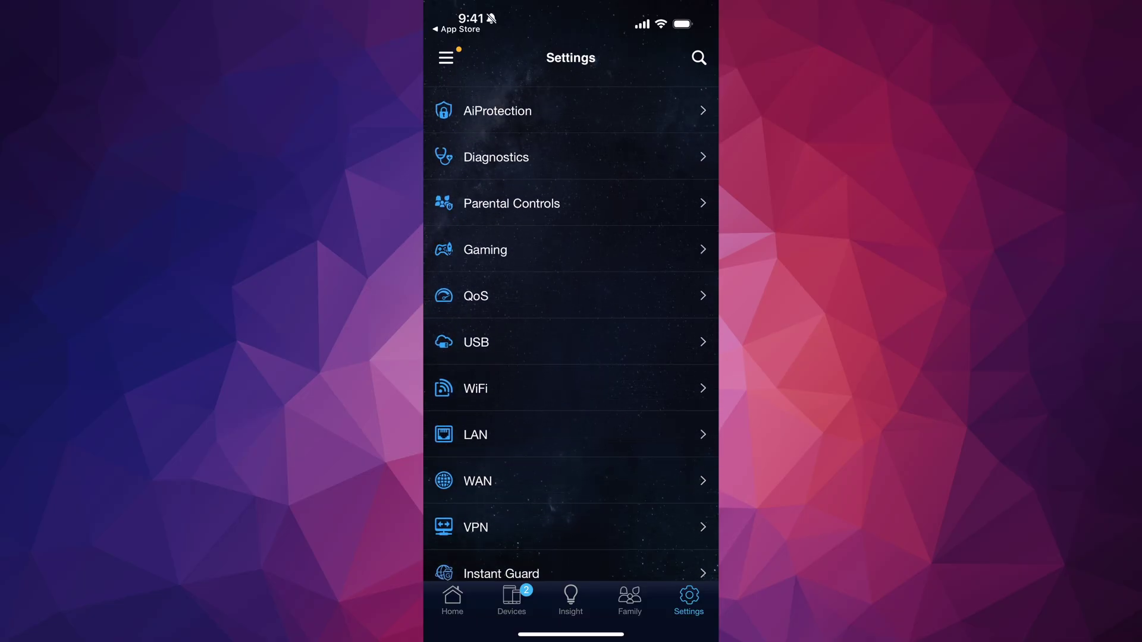
scroll(570, 330, up, 2)
scroll(571, 330, down, 8)
scroll(572, 330, down, 2)
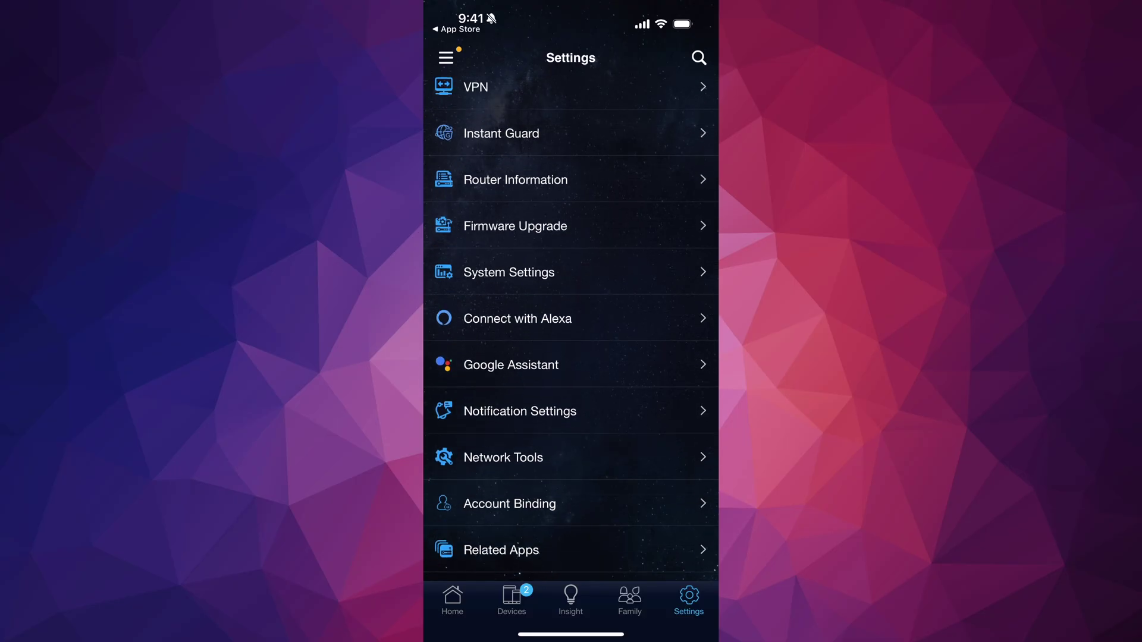
scroll(571, 330, up, 5)
scroll(570, 330, up, 4)
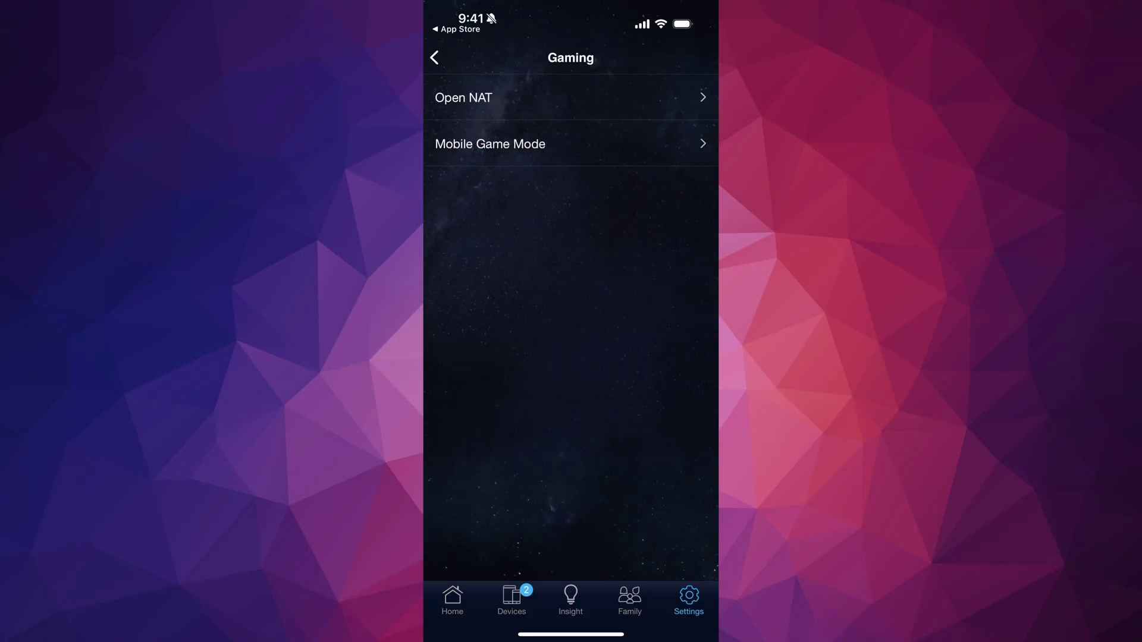
Step: Run the Network Diagnostic, glance at Gaming settings, and return to the RT-AX82U Home dashboard
click(496, 269)
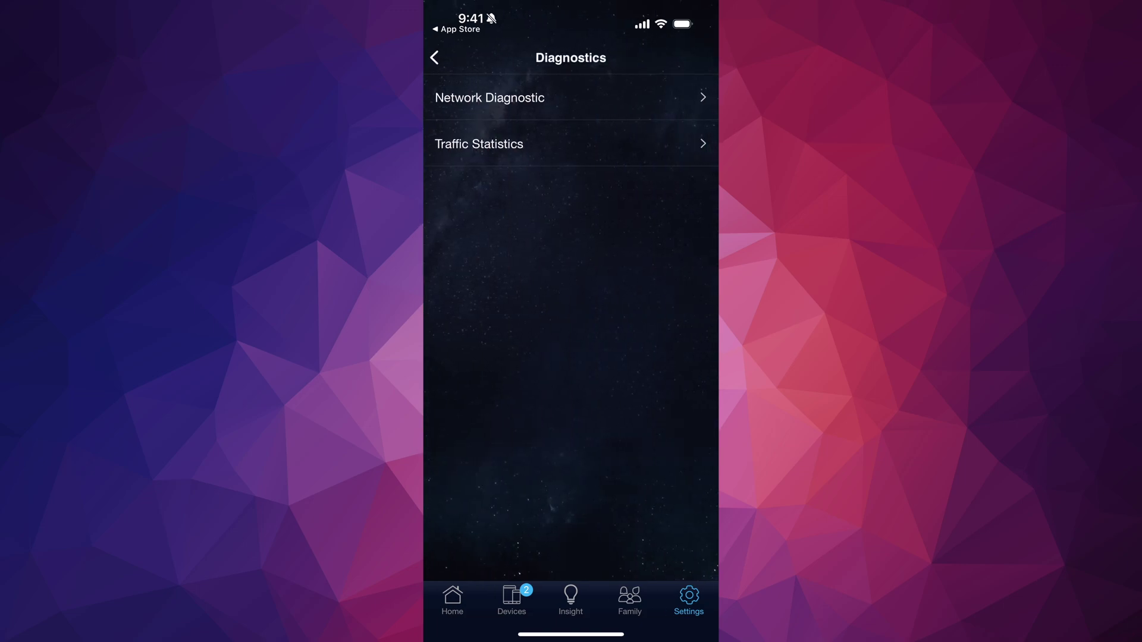
click(489, 98)
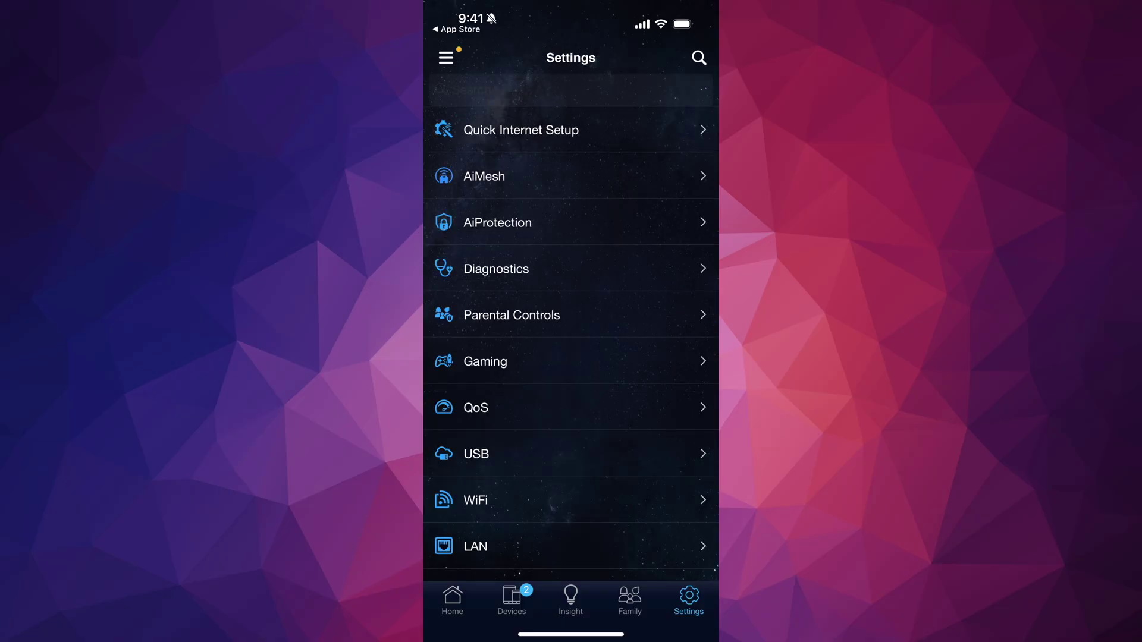
click(486, 361)
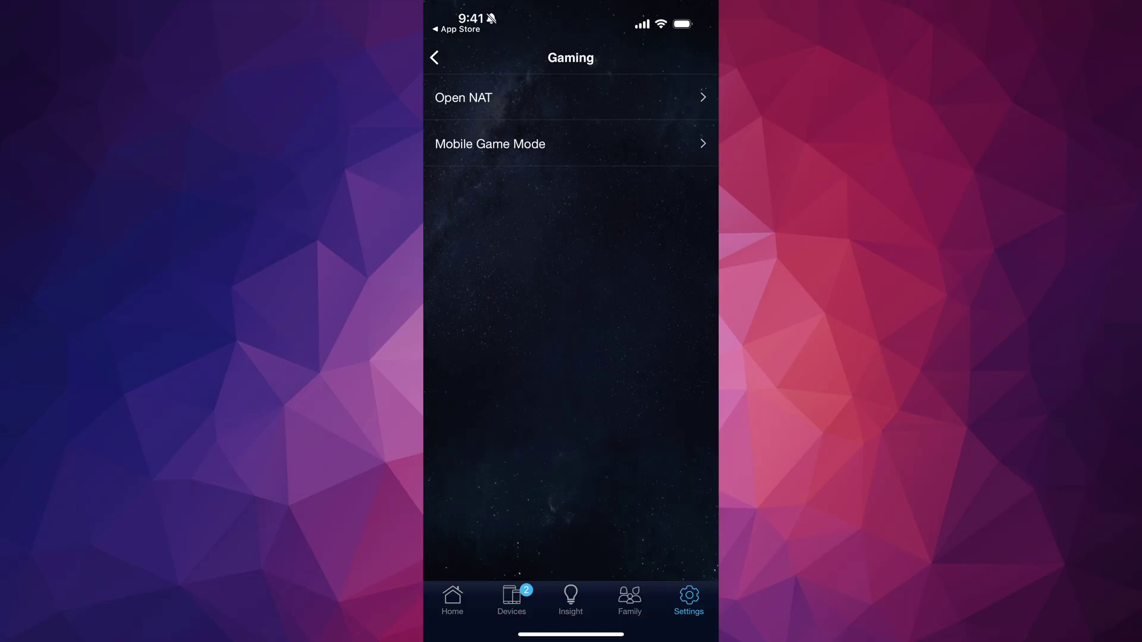
click(434, 58)
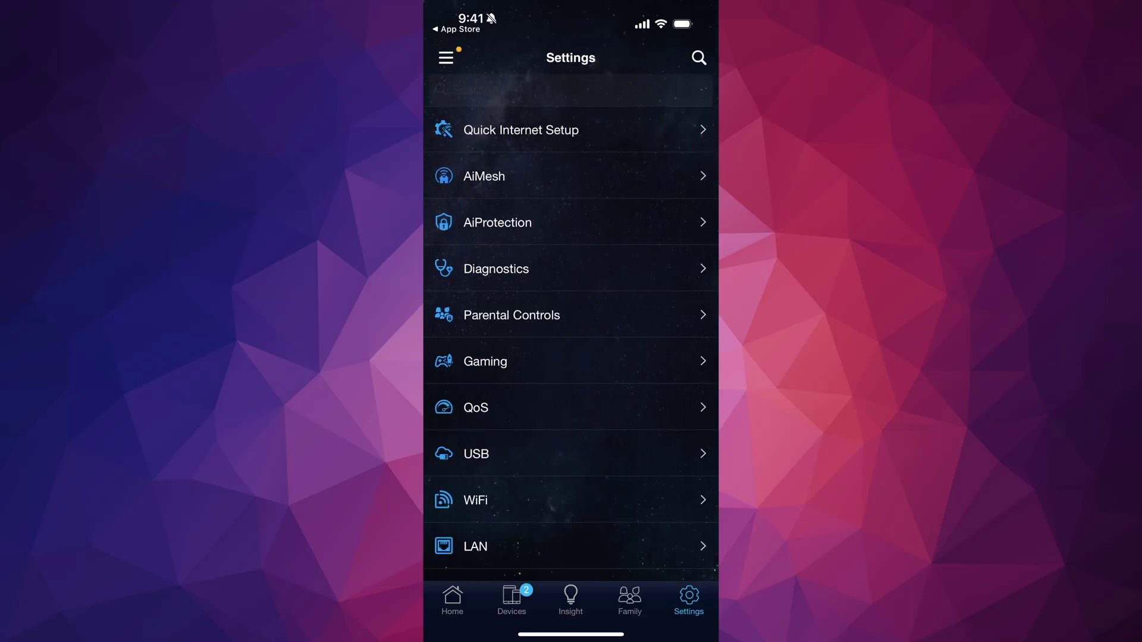
click(452, 599)
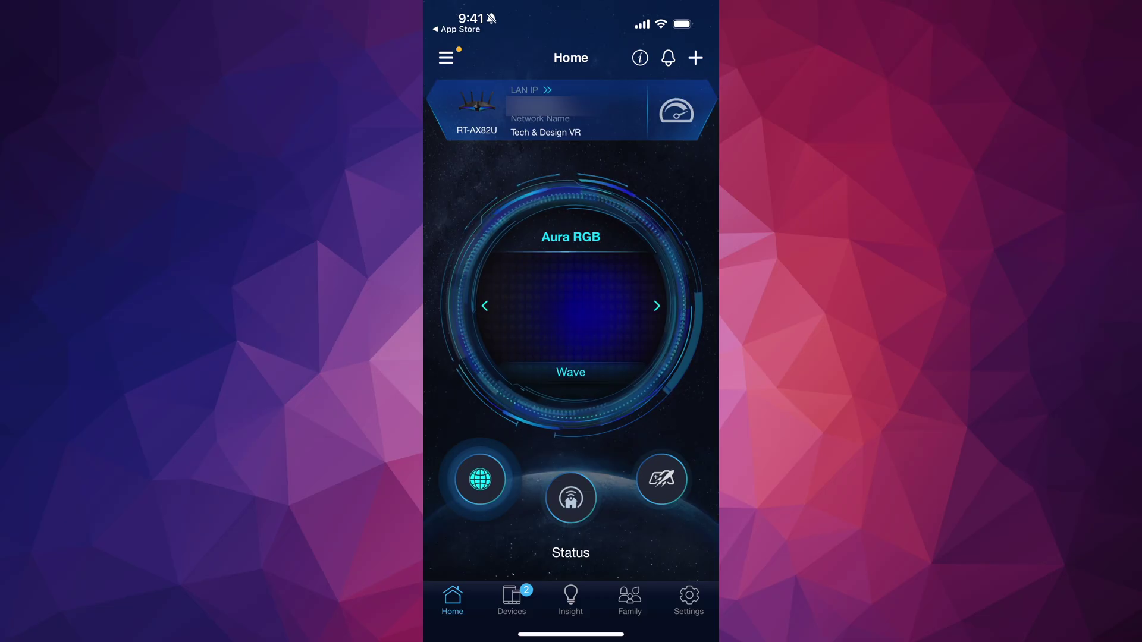